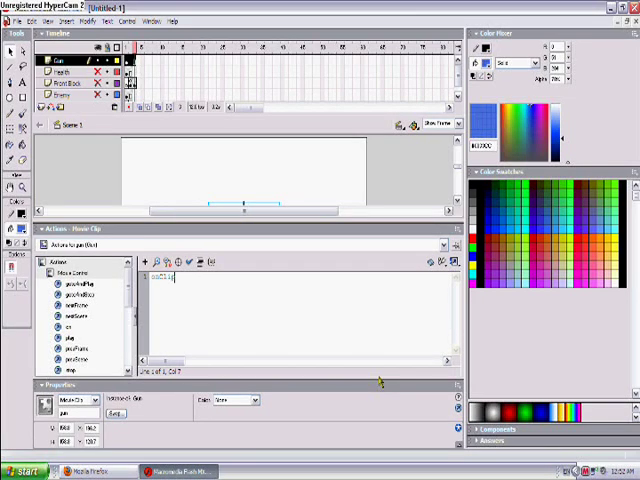
type("(")
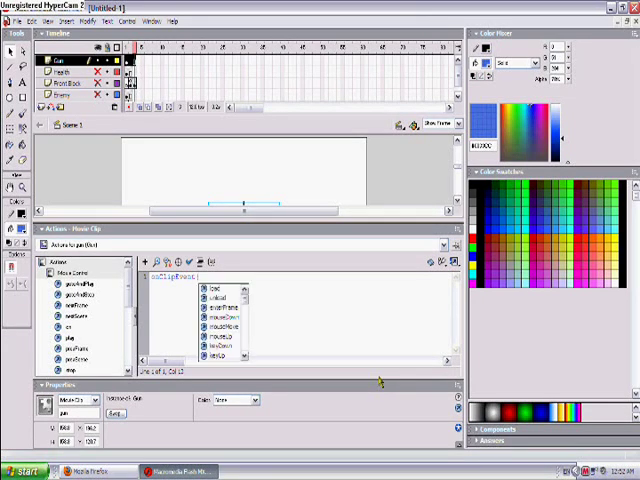
Script the gun clip's enterFrame to hide the mouse and track _xmouse/_ymouse, then Auto Format
key("Down")
key("Down")
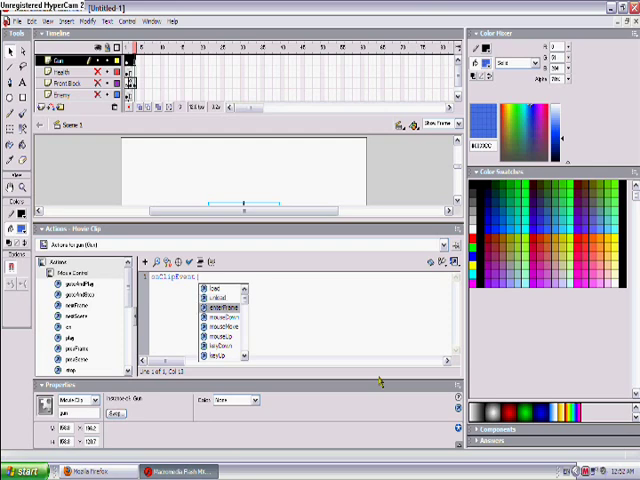
key("Return")
type("Mouse")
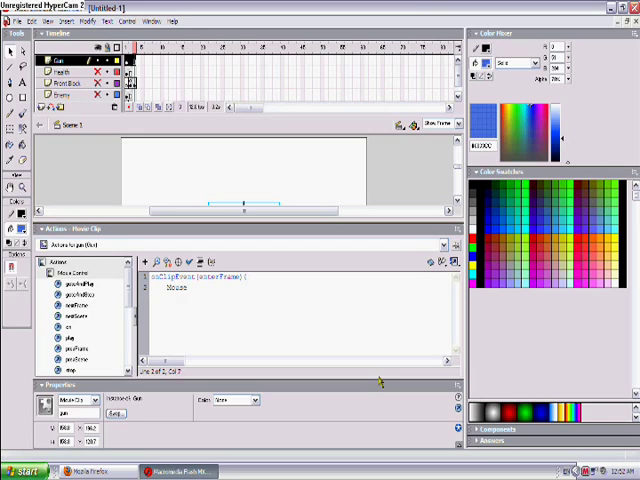
type(".")
key("Down")
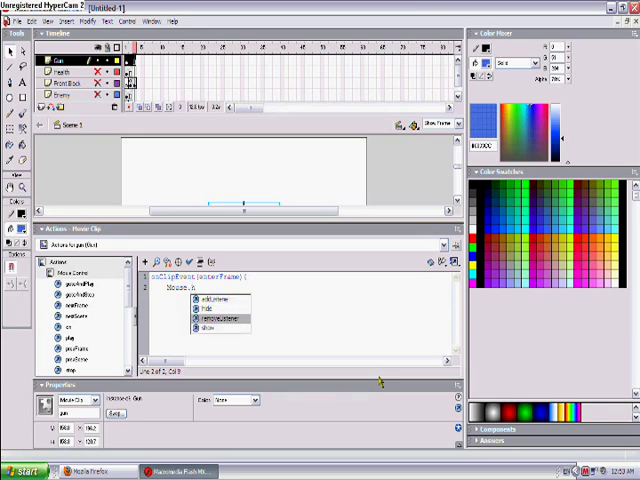
key("Return")
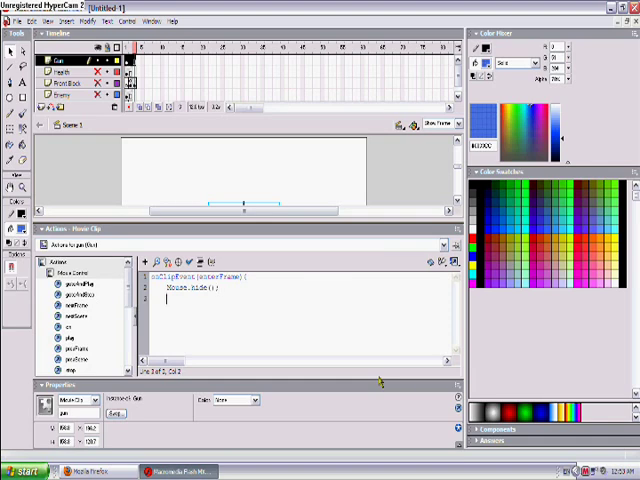
type("st")
type("._x=_roo")
type("t.")
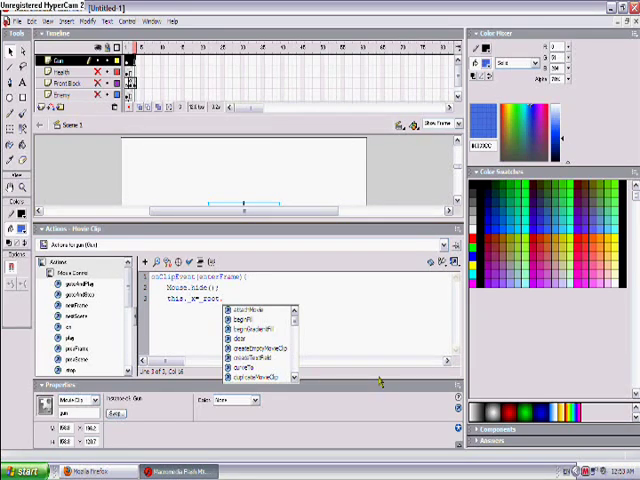
type("_xmo")
type("use")
type(";")
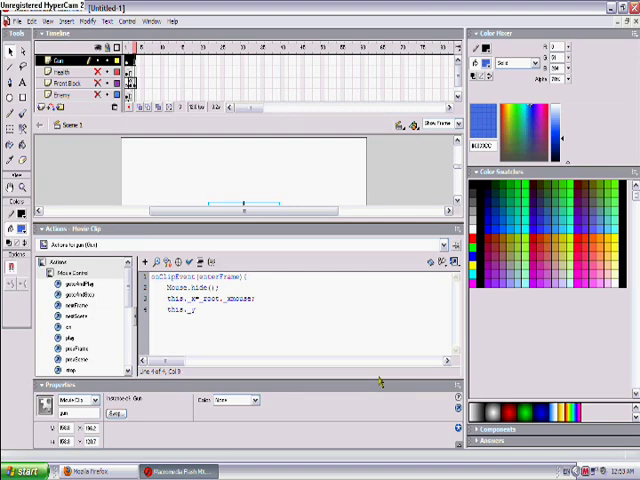
type("y=_roo")
type("t.")
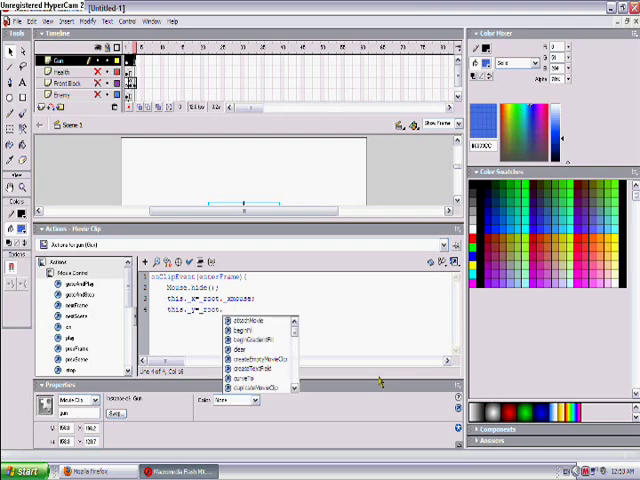
type("_ymouse;")
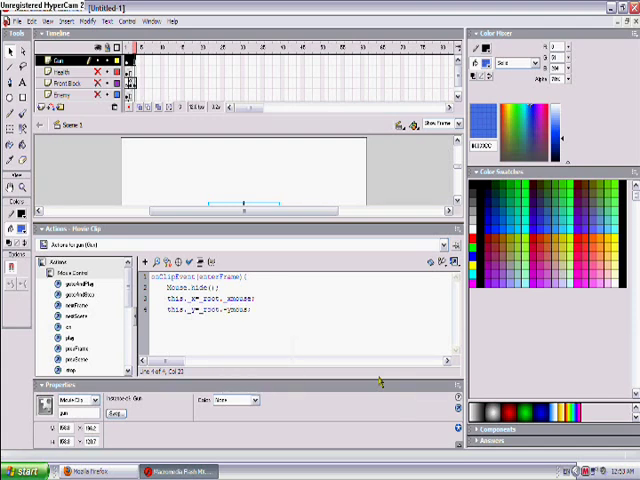
key("Return")
type("_")
key("Return")
left_click(207, 261)
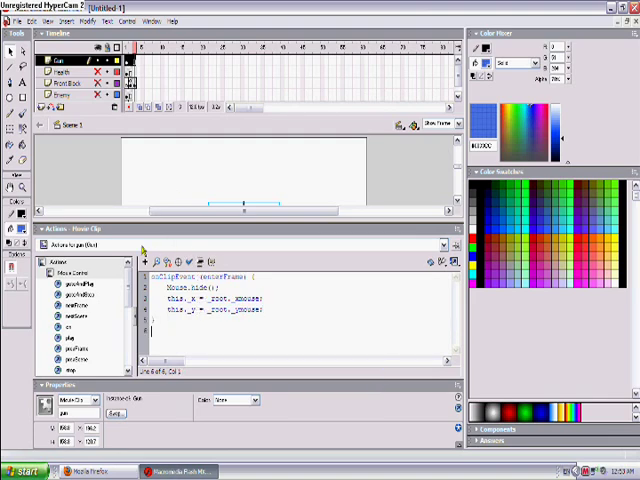
Test the movie by firing three shots at the enemy, reloading with Space, then closing
left_click(86, 229)
key("ctrl+Return")
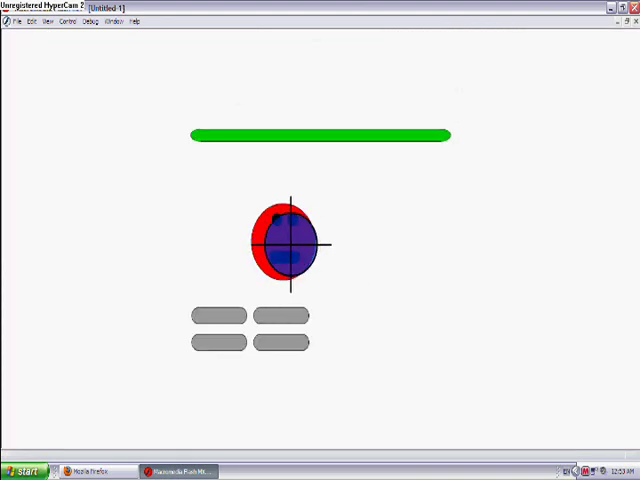
left_click(300, 250)
left_click(290, 235)
left_click(310, 243)
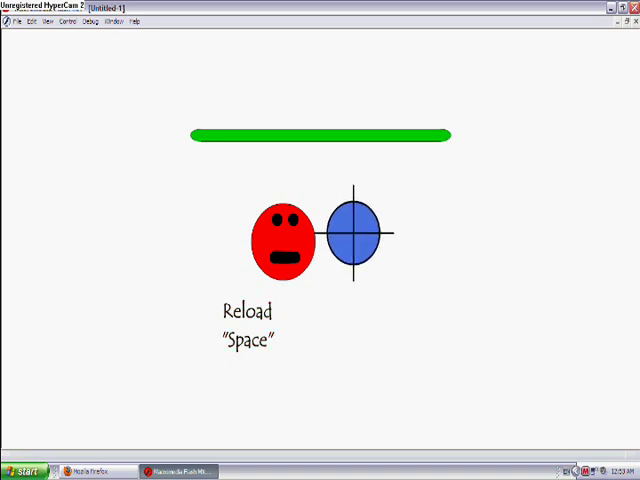
key("space")
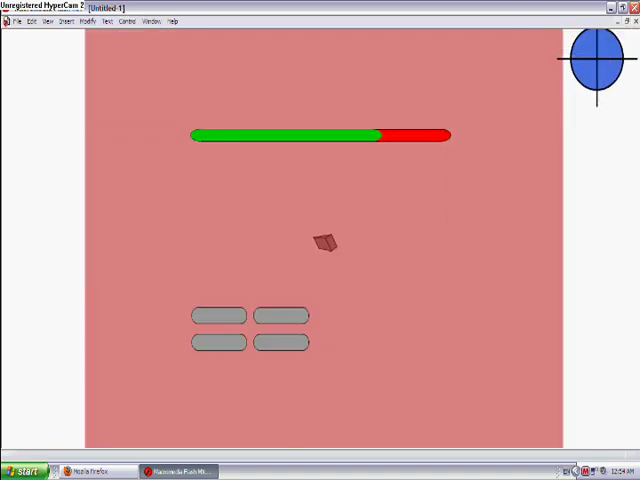
key("ctrl+w")
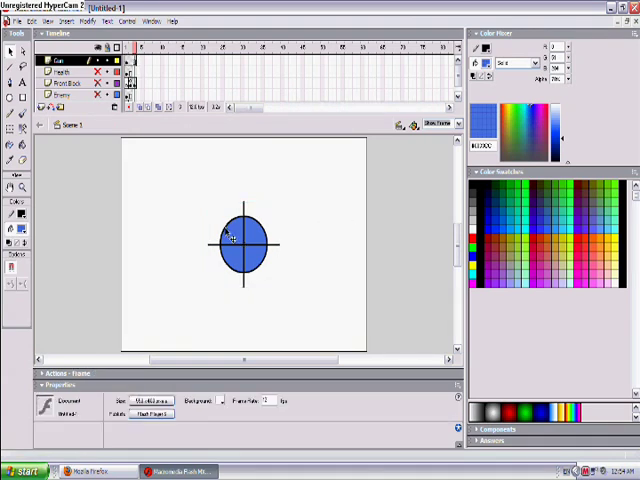
Enter the crosshair symbol and add a stop action to its first frame
left_click(248, 242)
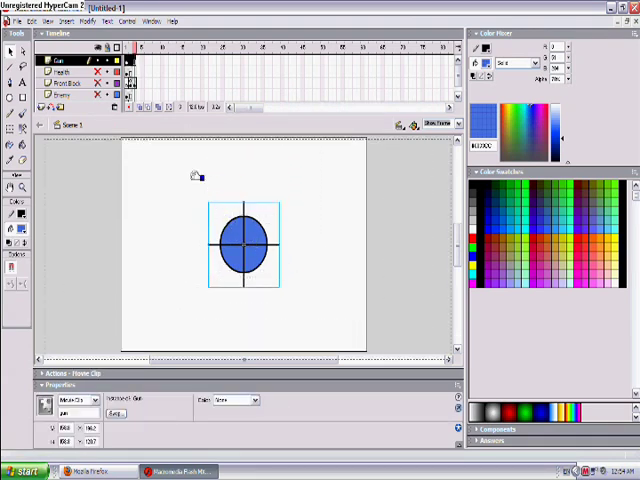
key("ctrl+e")
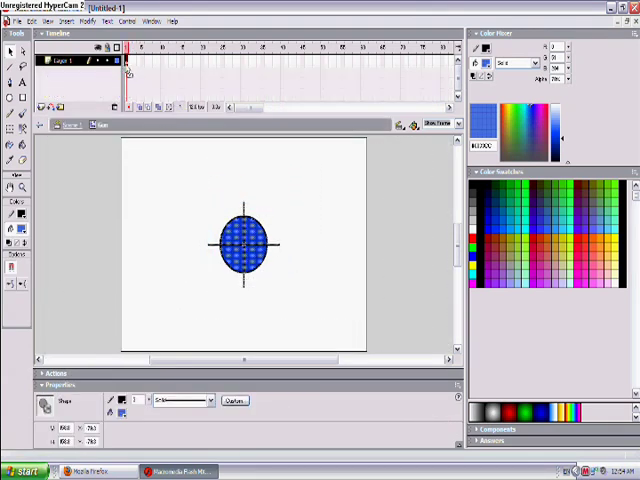
left_click(128, 62)
left_click(93, 373)
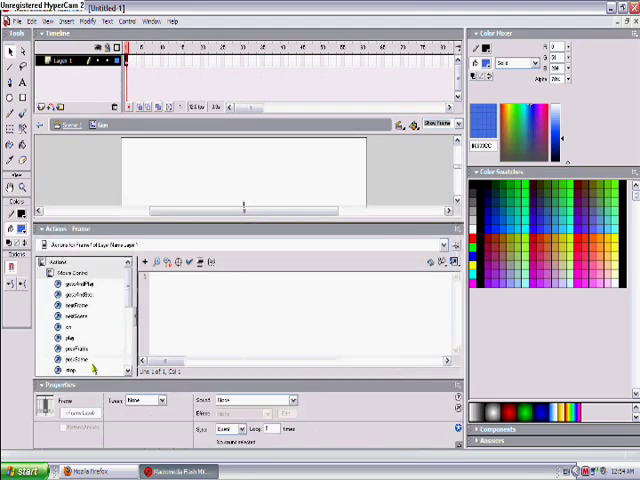
double_click(70, 369)
left_click(80, 229)
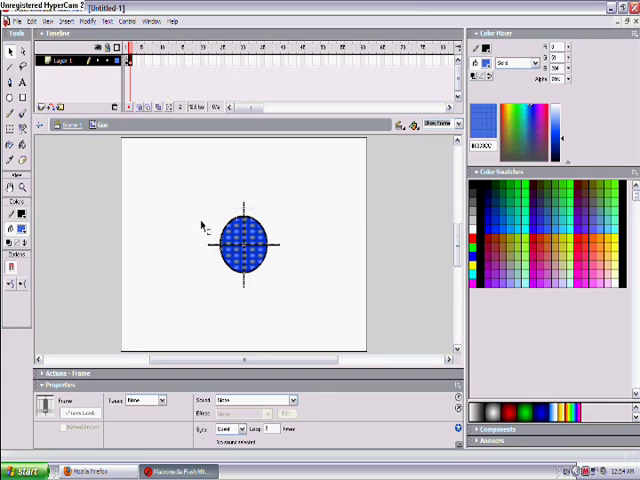
left_click(280, 175)
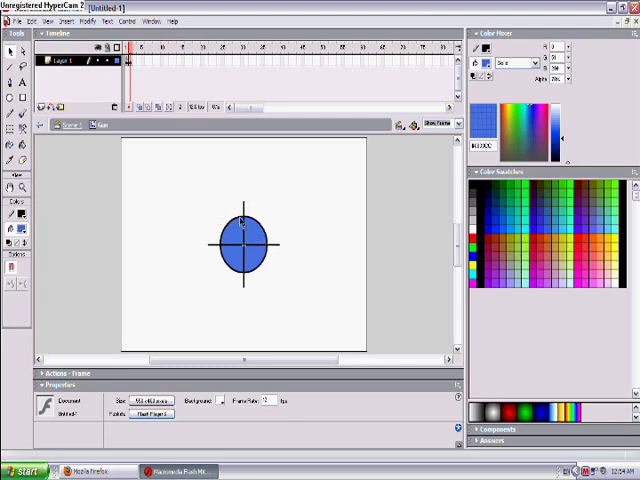
Apply motion tweens to the crosshair's timeline frames
left_click(150, 65)
left_click(148, 62)
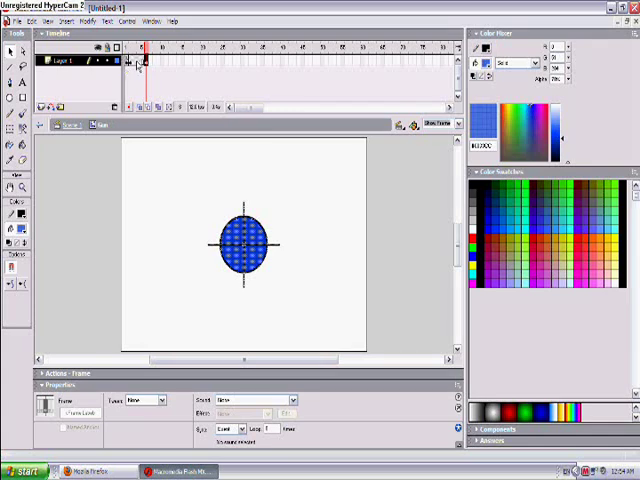
right_click(140, 64)
left_click(160, 66)
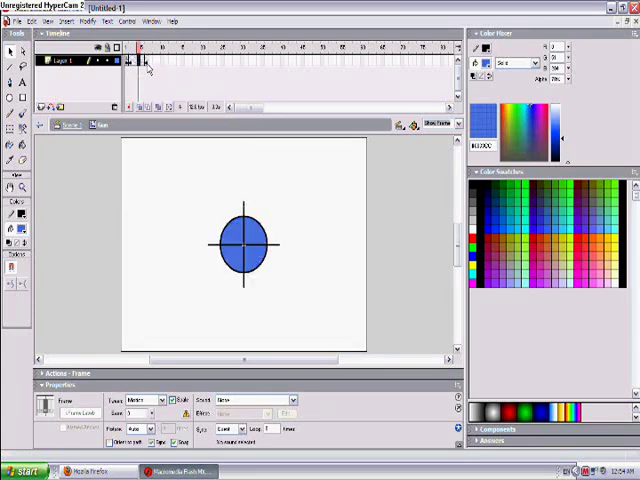
right_click(148, 64)
left_click(168, 68)
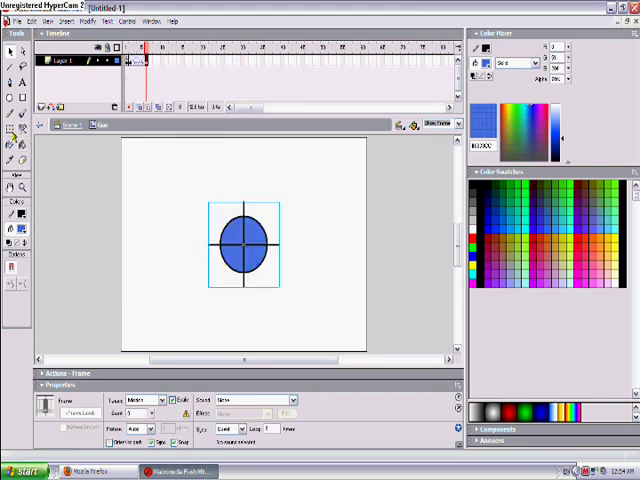
left_click(245, 240)
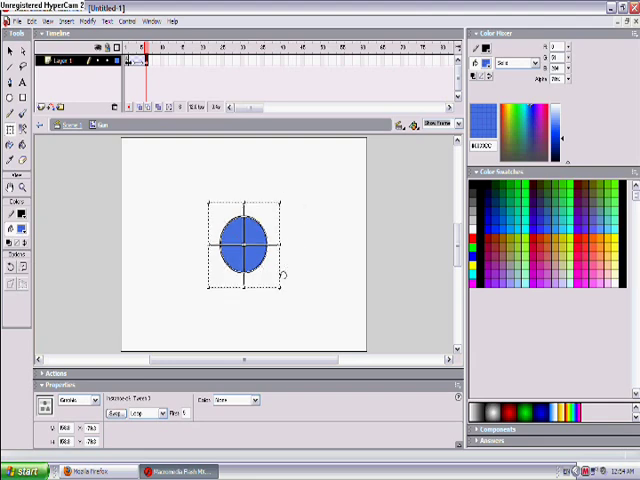
left_click(335, 250)
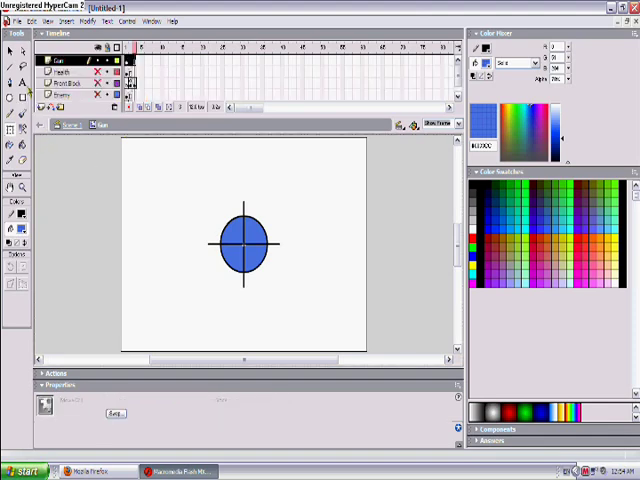
In Scene 1, add _root.gun.gotoAndPlay(2); after nextFrame in the Back Shot button's script
left_click_drag(170, 200, 285, 290)
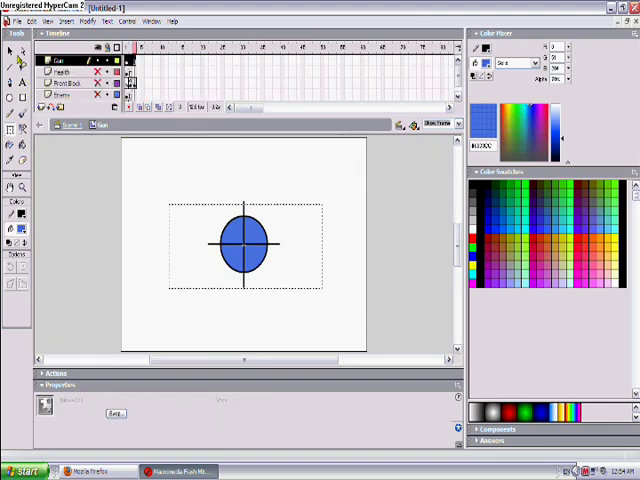
left_click(142, 198)
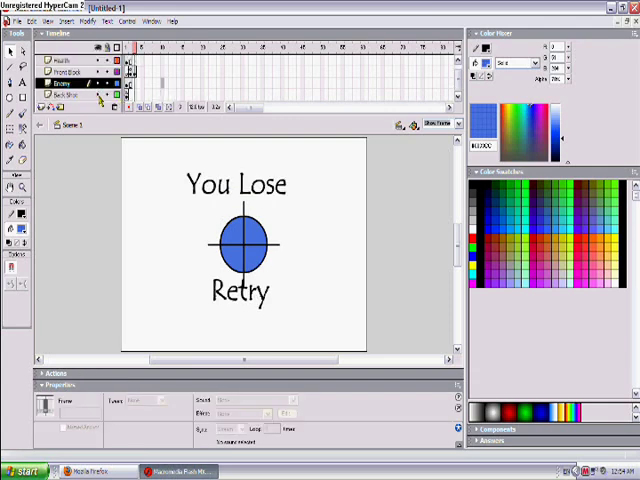
left_click(130, 72)
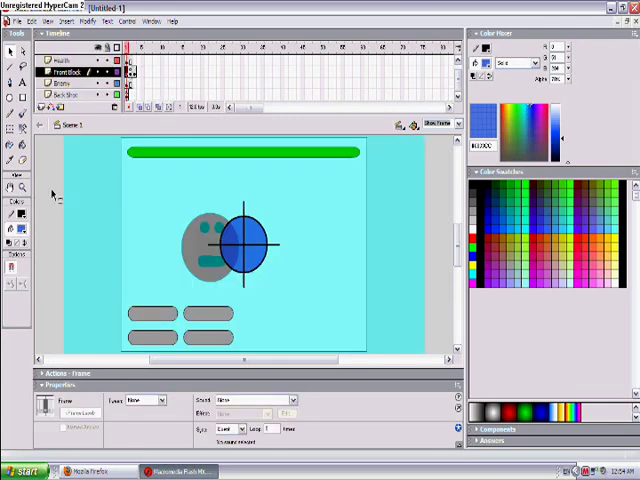
left_click(100, 210)
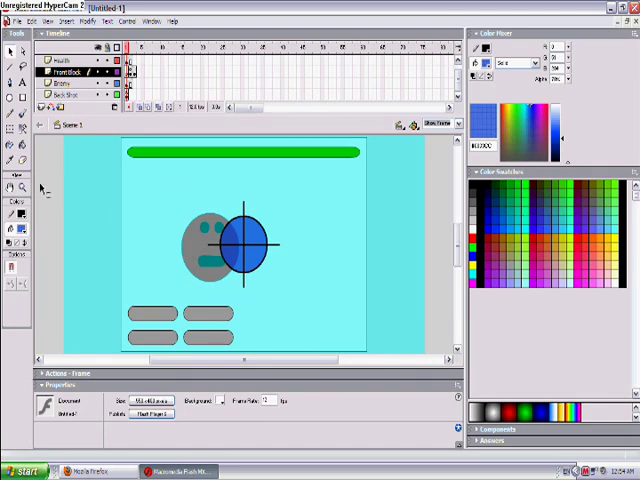
left_click(60, 94)
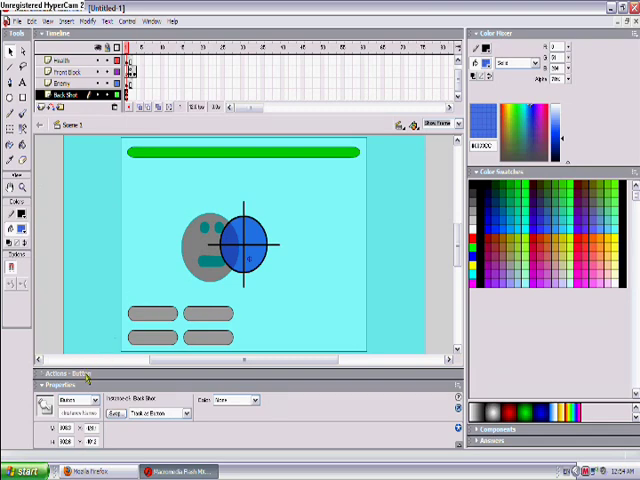
left_click(60, 372)
left_click(274, 288)
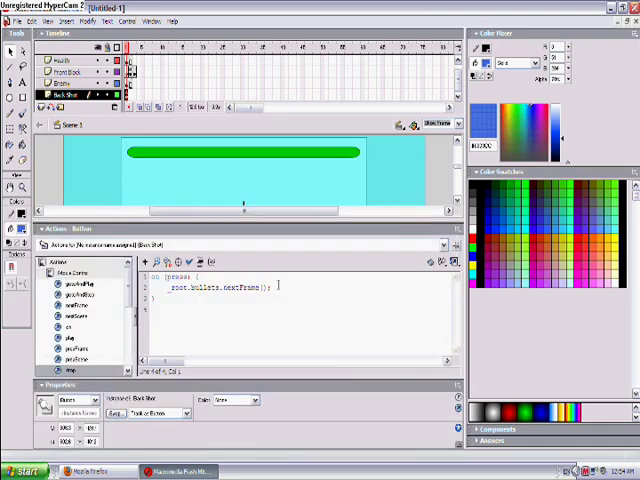
key("Return")
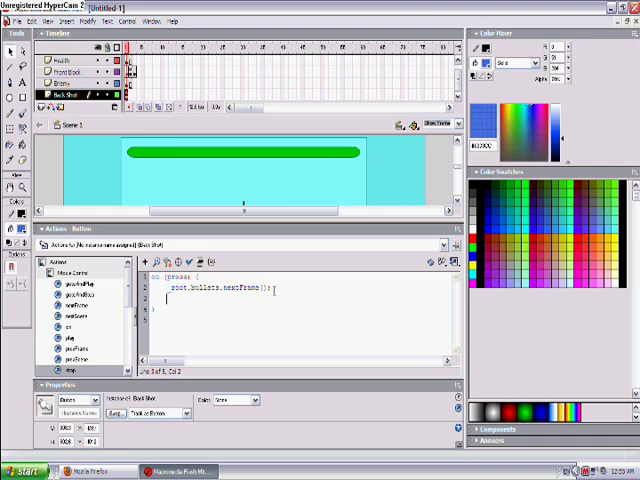
type("_rot.")
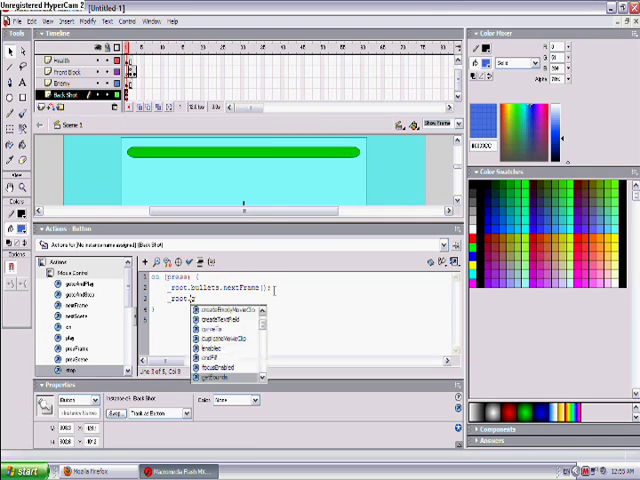
type("gun.got")
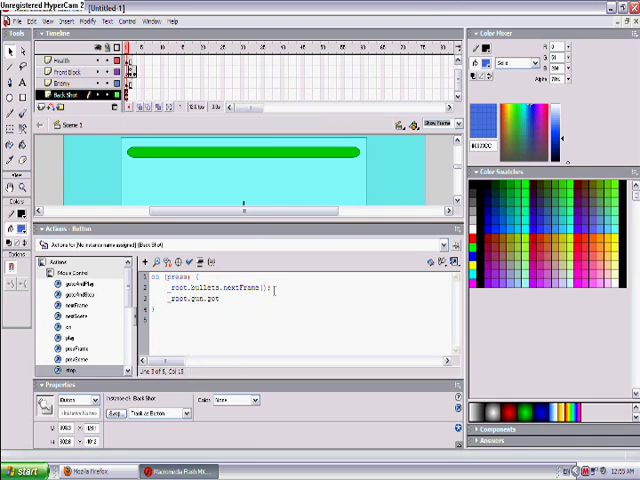
type("oAndPla")
type("y(2)")
type(";")
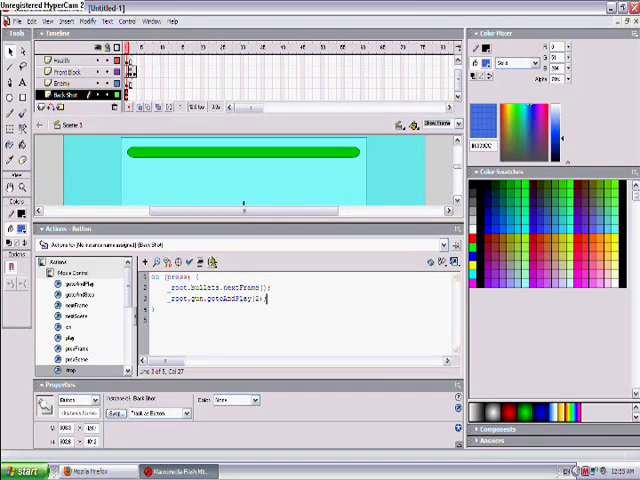
Collapse the Actions panel and select the Enemy movie clip on the stage
left_click(81, 229)
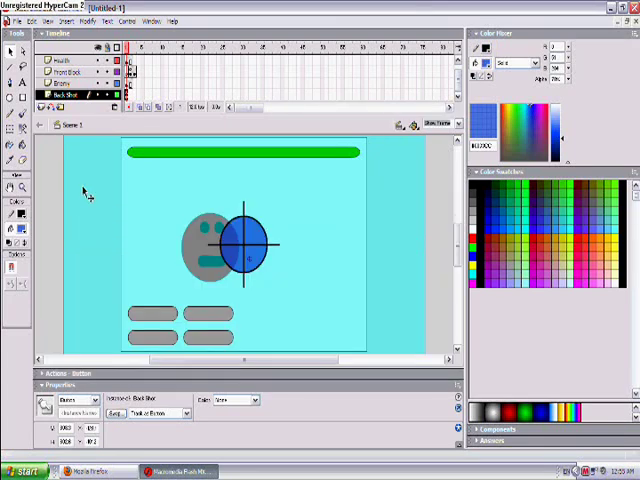
left_click(255, 247)
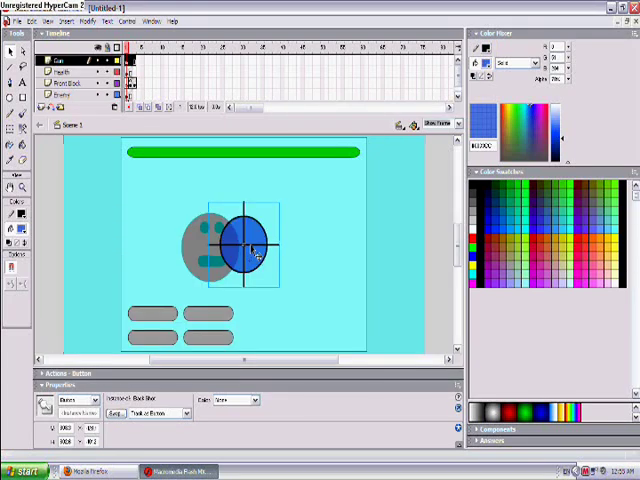
left_click(154, 262)
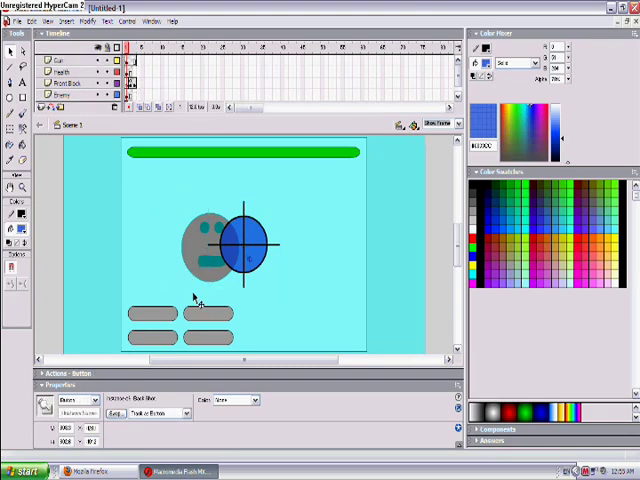
left_click(198, 243)
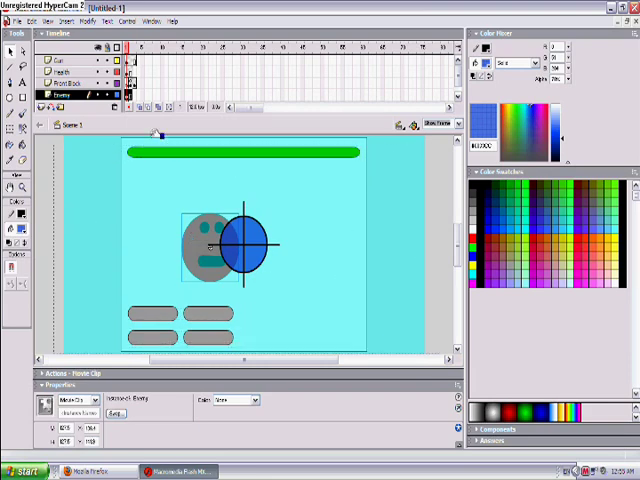
Inside the Enemy symbol, add _root.gun.gotoAndPlay(2); after nextFrame in the button's press script
key("ctrl+e")
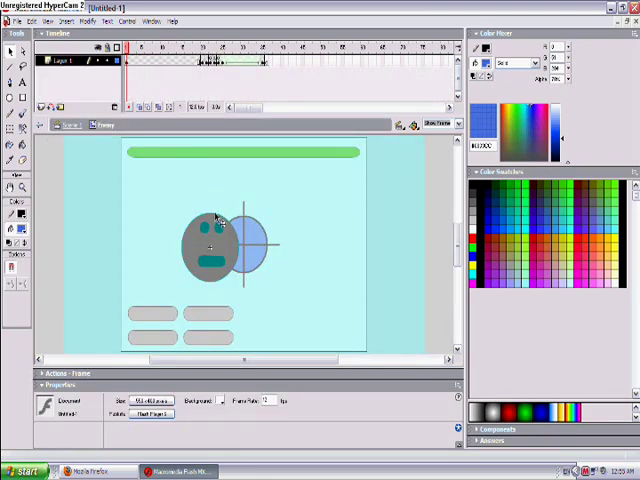
left_click(166, 62)
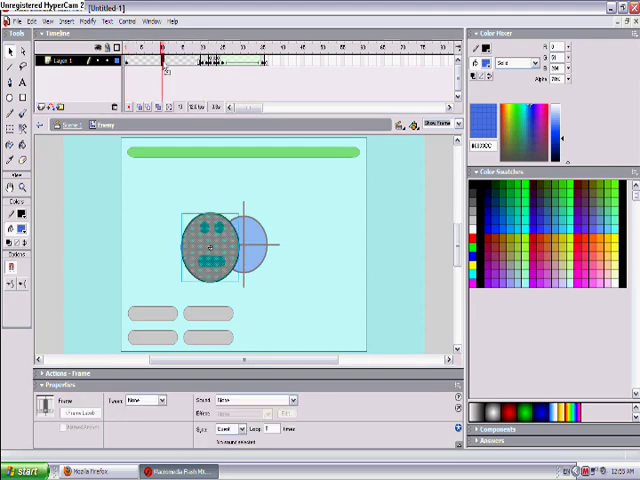
left_click(386, 211)
left_click(221, 246)
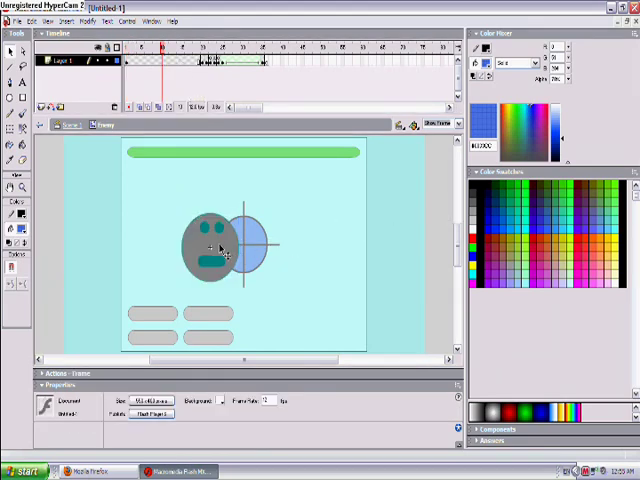
key("F9")
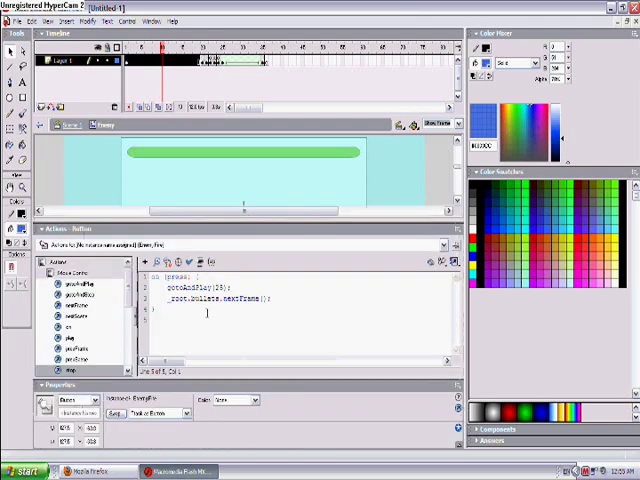
left_click(270, 298)
key("Return")
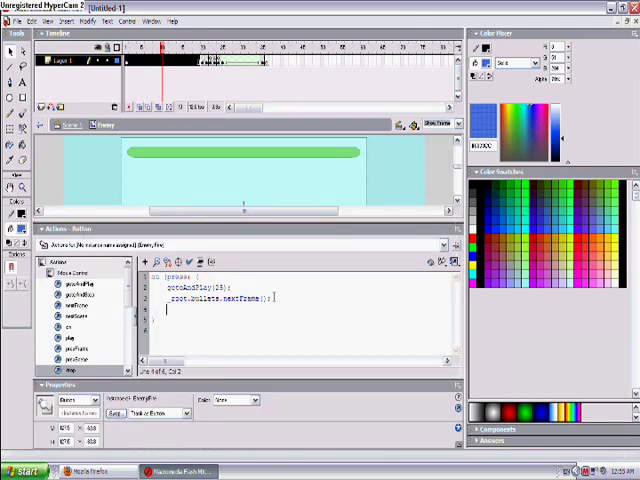
type("_root.")
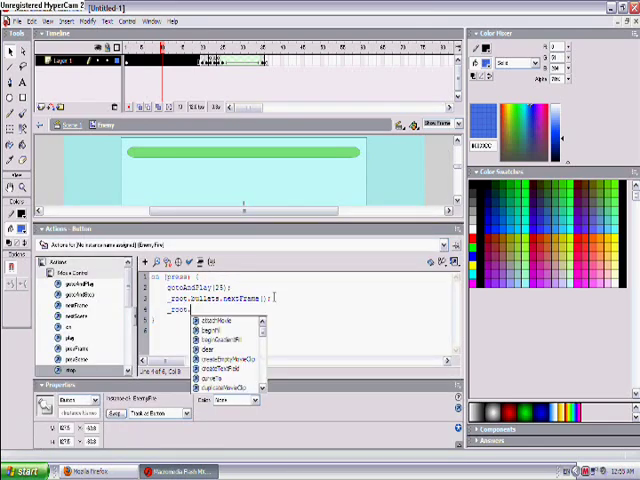
type("bu")
type("n.goto")
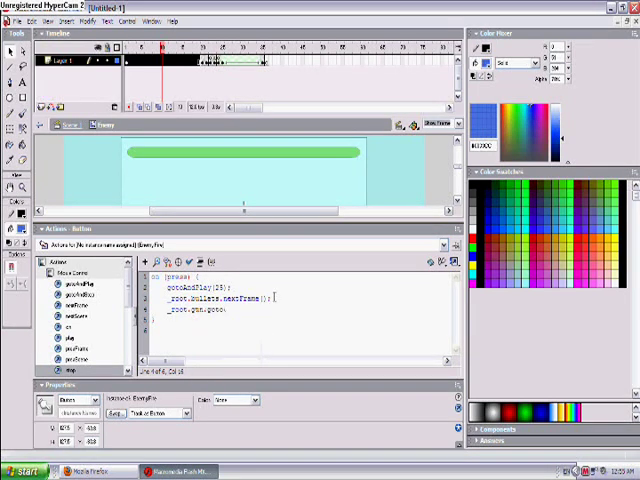
type("Pl")
type("ay(2);")
Select the _root.gun.gotoAndPlay(2); line for copying
key("ctrl+a")
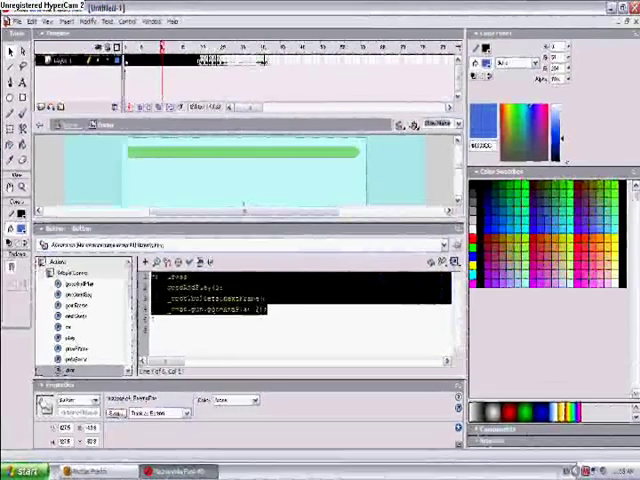
left_click(273, 298, "shift")
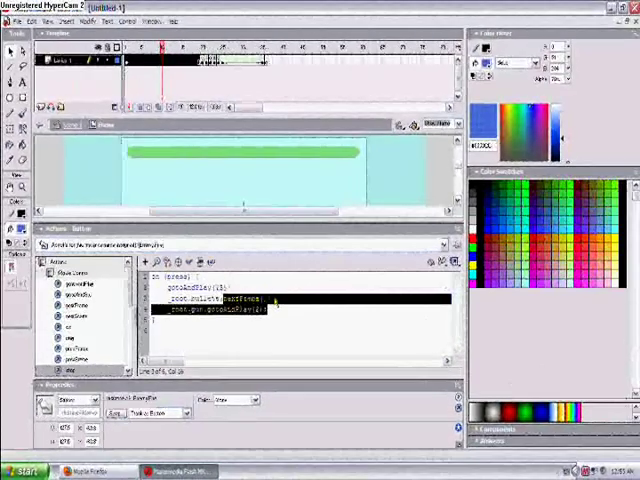
left_click_drag(189, 310, 267, 310)
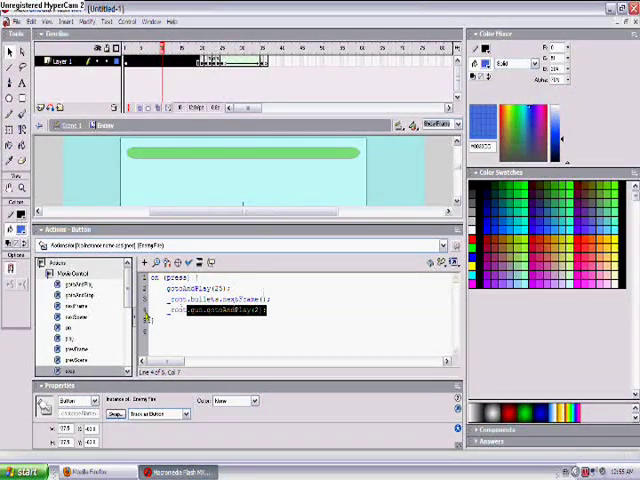
triple_click(145, 313)
key("ctrl+c")
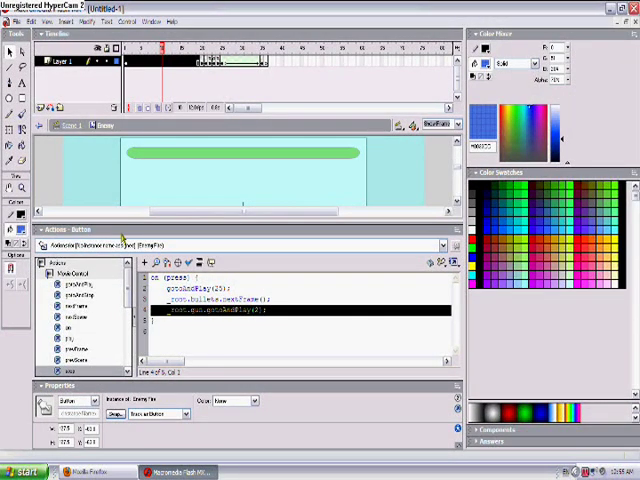
Paste the gun-animation line into the enemy button's script on a later keyframe
left_click(440, 163)
left_click(275, 160)
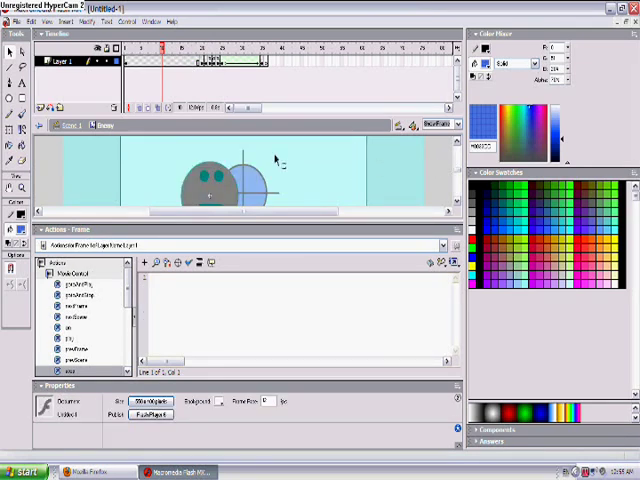
left_click(205, 50)
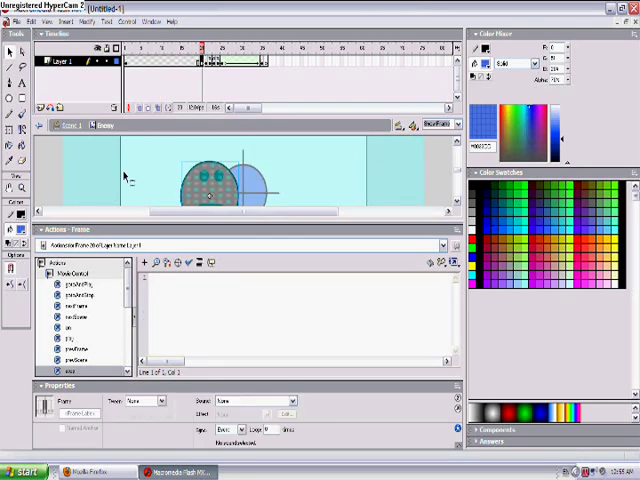
left_click(200, 177)
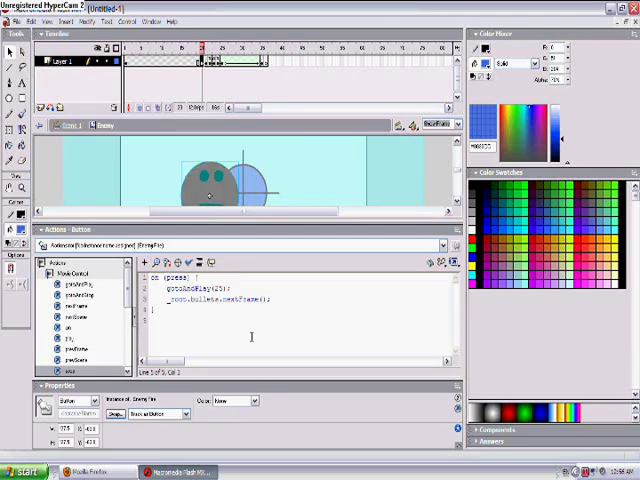
key("ctrl+v")
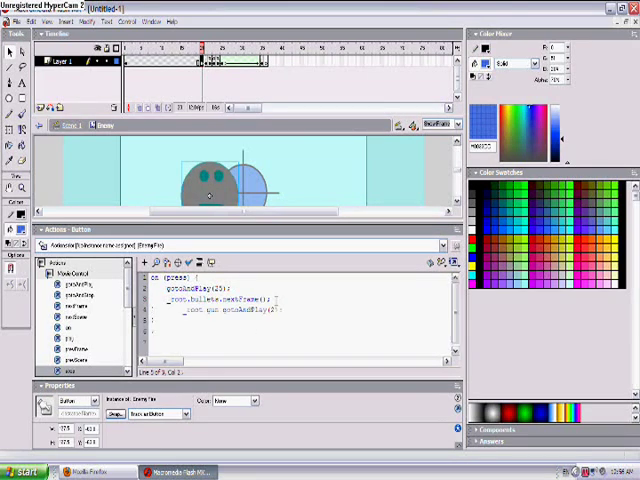
On the next frame, paste the line below the bullets line in the button script
left_click(210, 62)
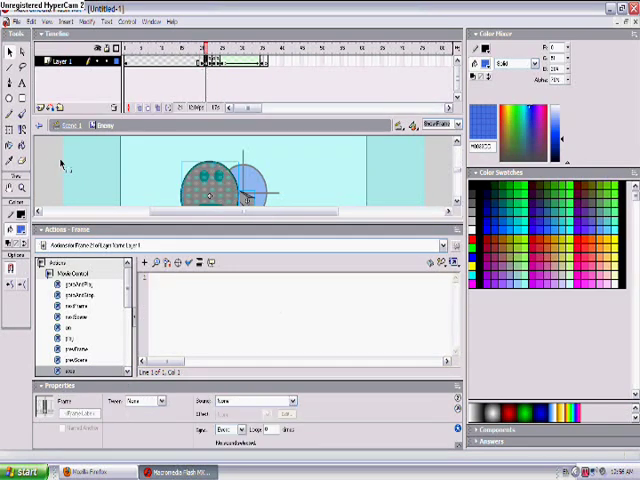
left_click(215, 180)
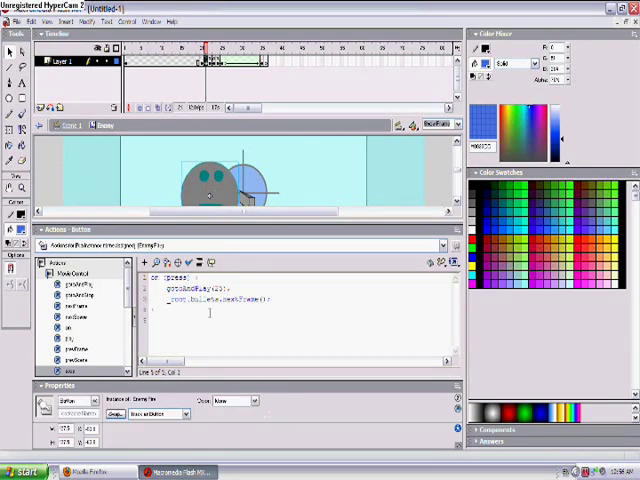
left_click(273, 300)
key("ctrl+v")
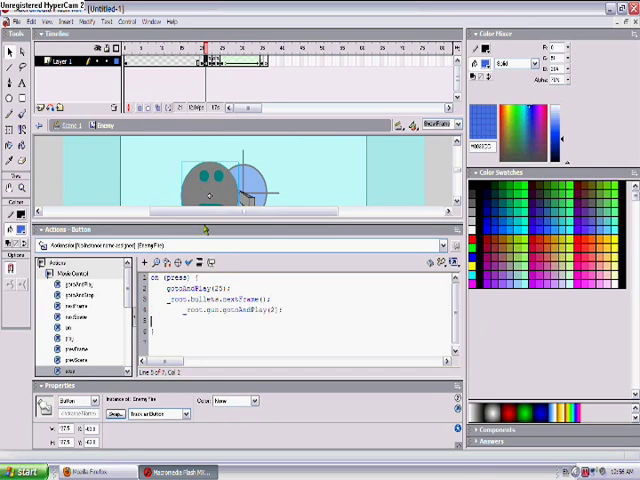
Select the following frame and open the stage object for in-place editing
left_click(213, 62)
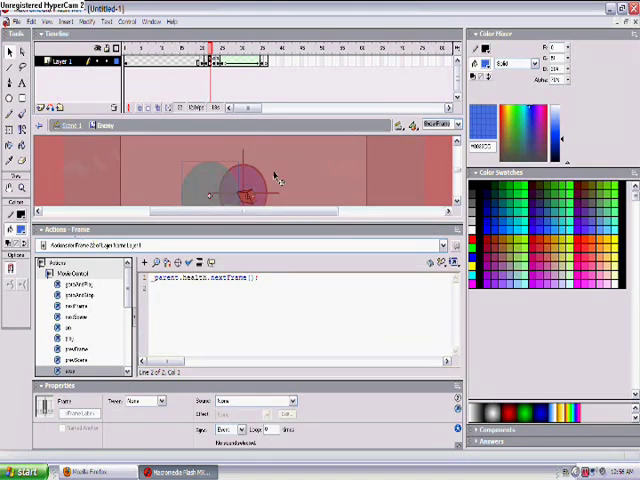
left_click(221, 171)
double_click(89, 174)
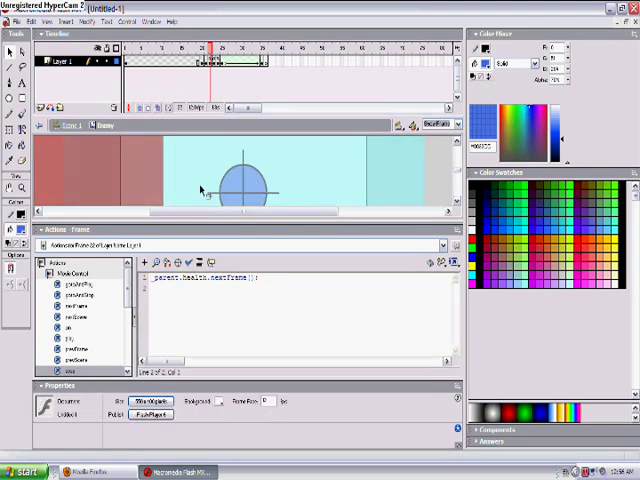
left_click_drag(202, 190, 226, 186)
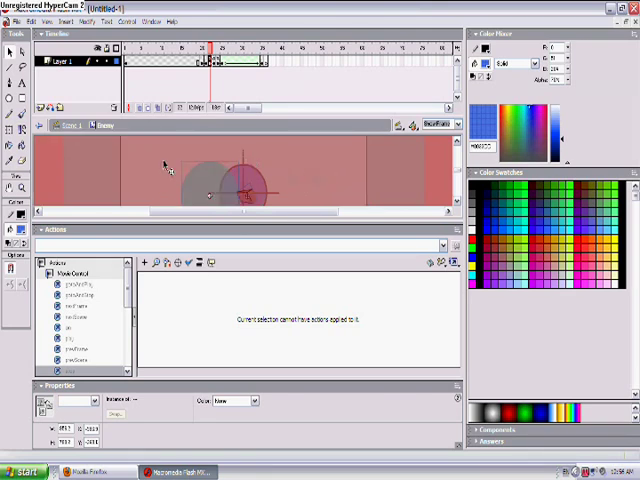
Paste _root.gun.gotoAndPlay(2); into the enemy button's press script on the current keyframe
left_click(55, 229)
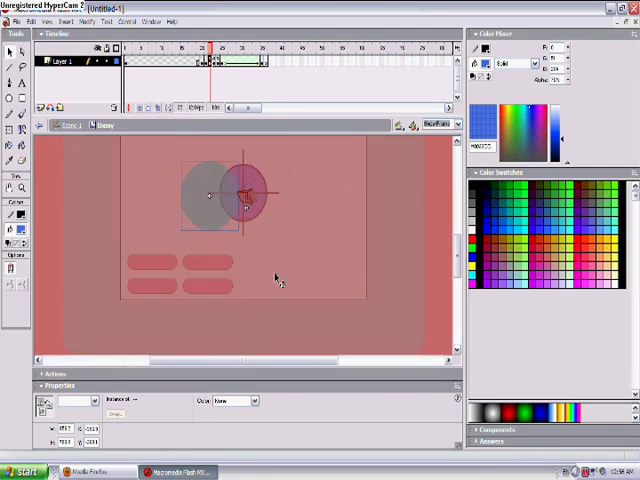
left_click_drag(263, 362, 318, 362)
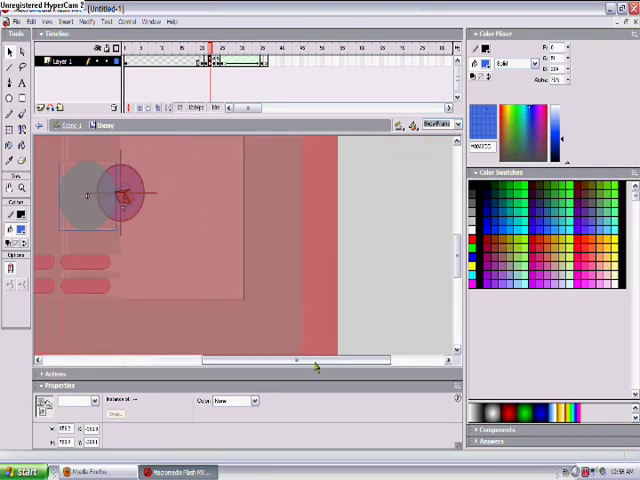
left_click(389, 229)
left_click(393, 257)
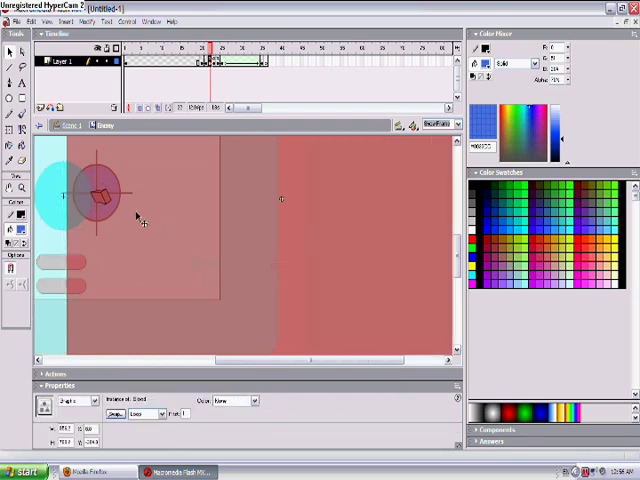
left_click(63, 190)
key("F9")
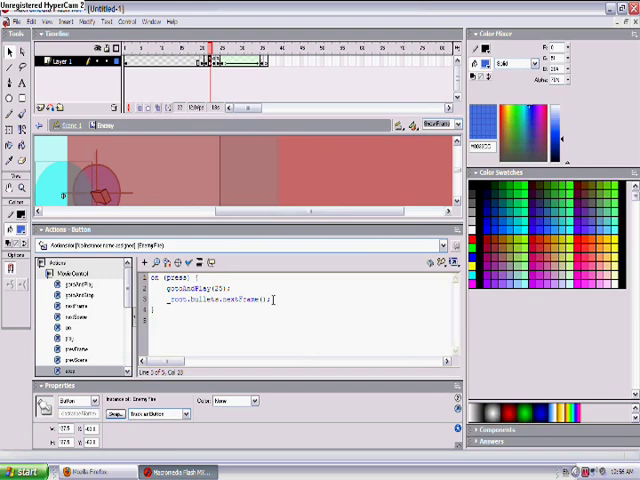
key("ctrl+v")
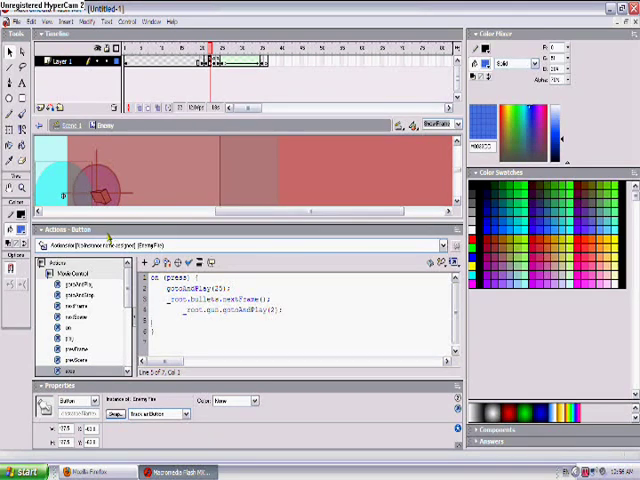
left_click(125, 193)
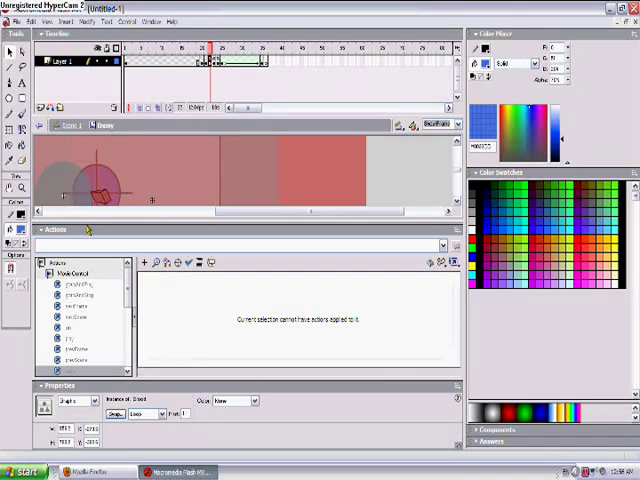
left_click_drag(290, 213, 215, 213)
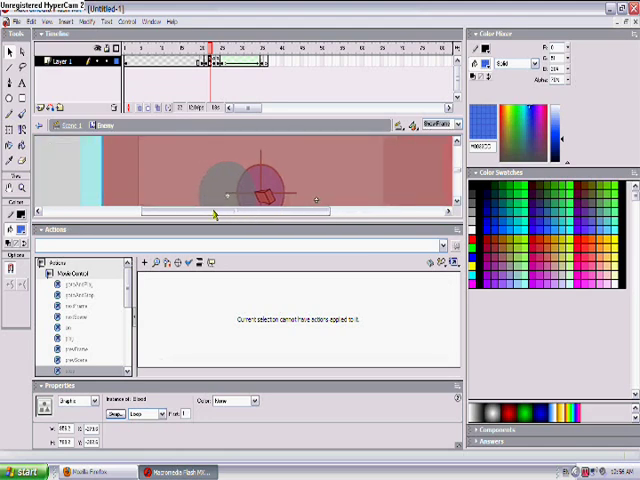
Paste the same gun-animation line into the enemy button on the next keyframe
left_click(215, 62)
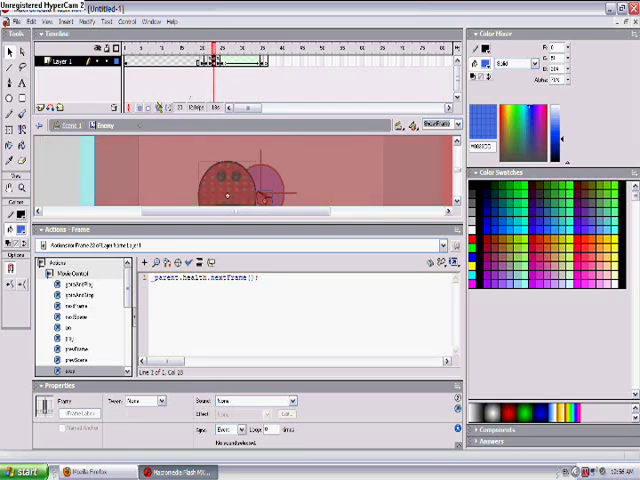
left_click(55, 178)
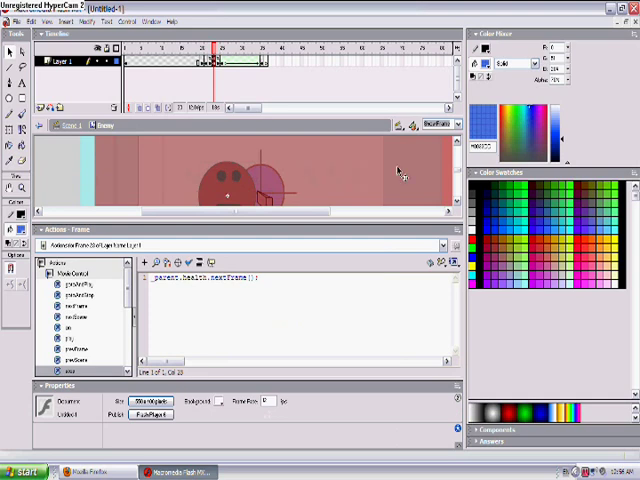
left_click(285, 173)
left_click(213, 196)
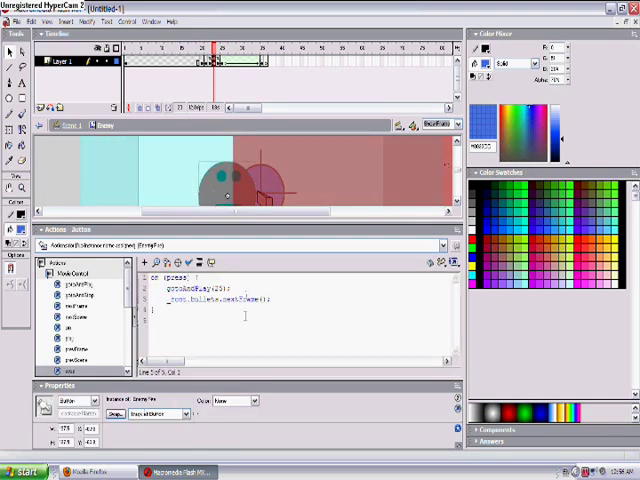
key("ctrl+v")
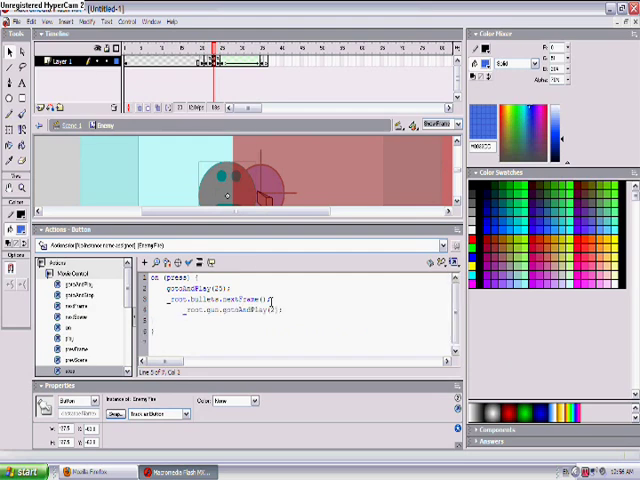
left_click(174, 171)
Add the line on the frame that loops back to frame 1, then test the movie
left_click(219, 63)
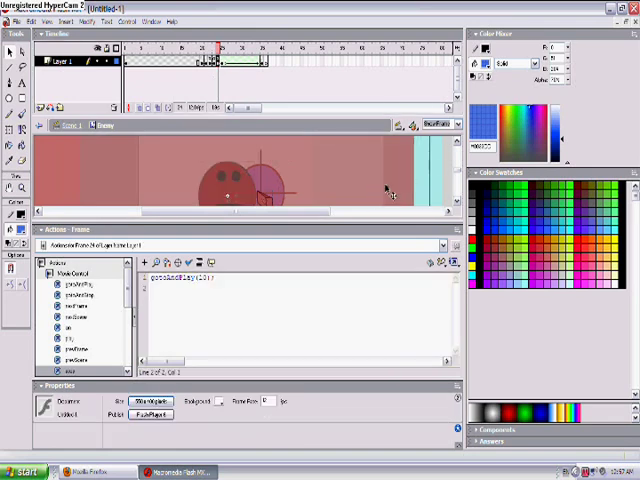
left_click(425, 190)
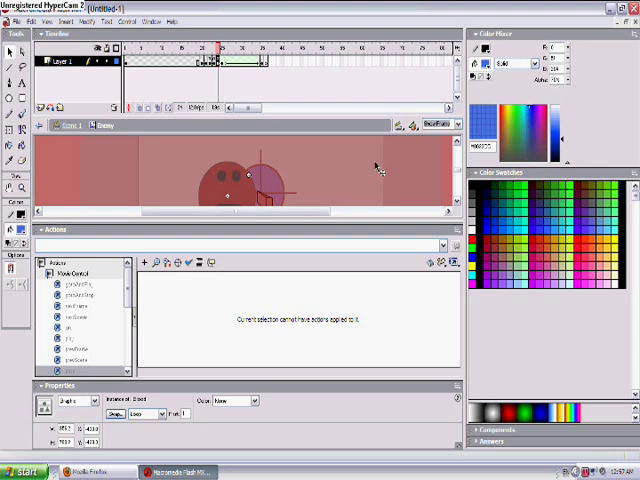
scroll(380, 170, "up", 3)
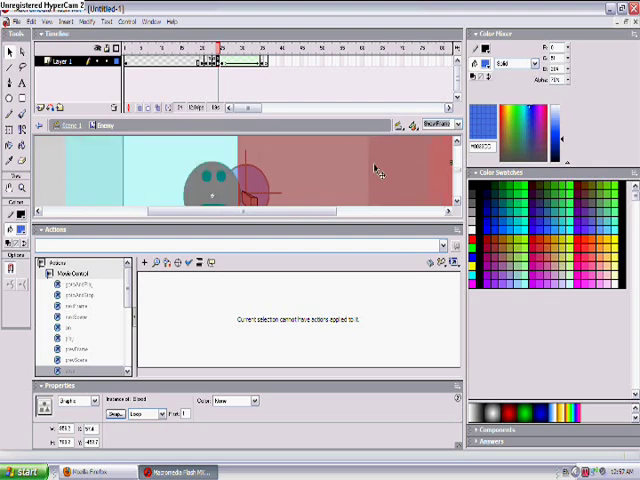
left_click(207, 195)
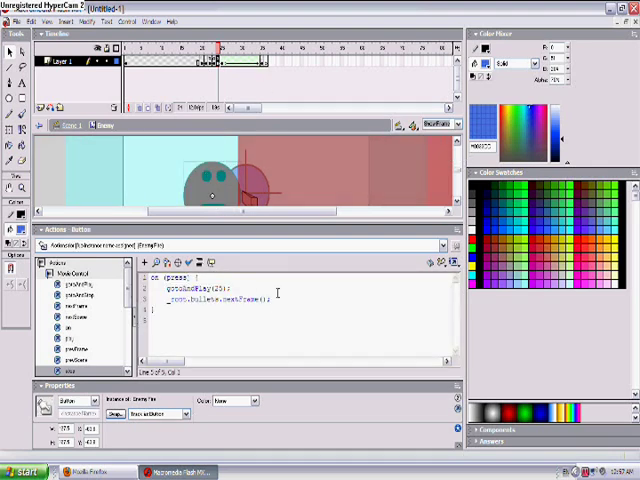
key("ctrl+v")
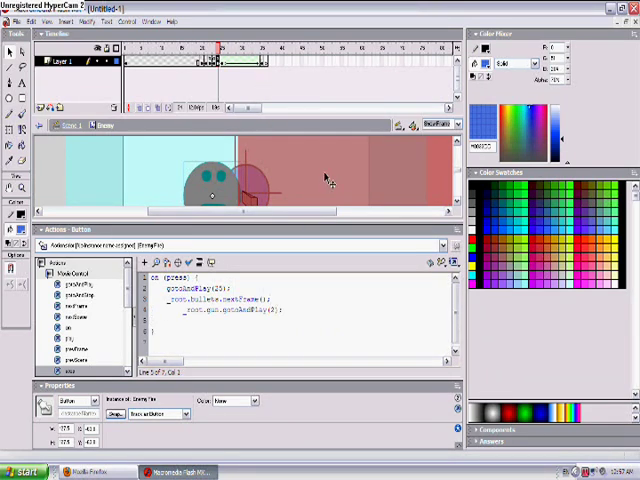
left_click(139, 183)
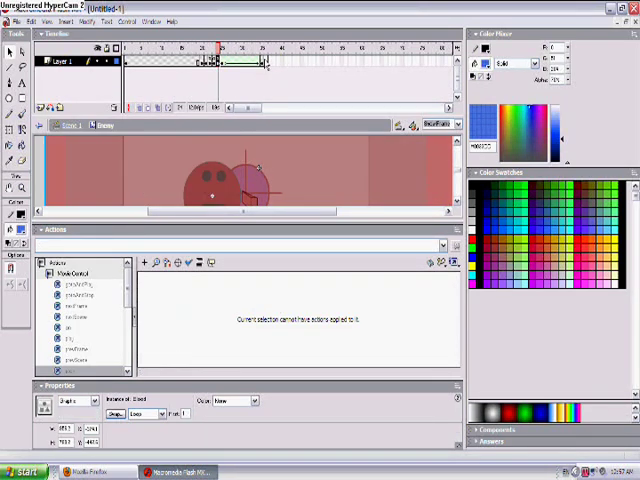
left_click(262, 62)
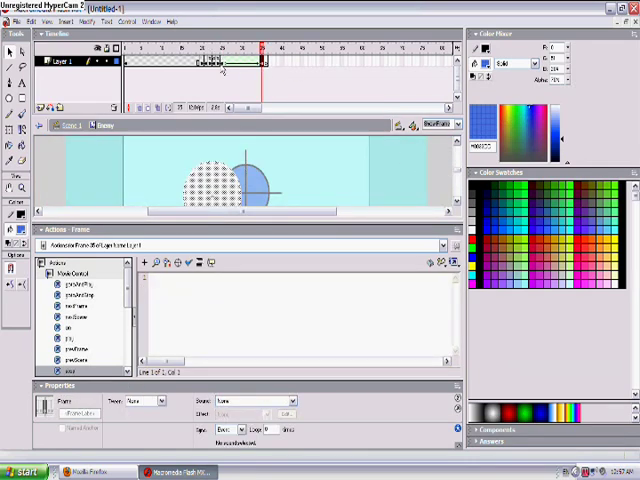
left_click(298, 319)
type("gotoAndPlay(10);")
key("ctrl+Return")
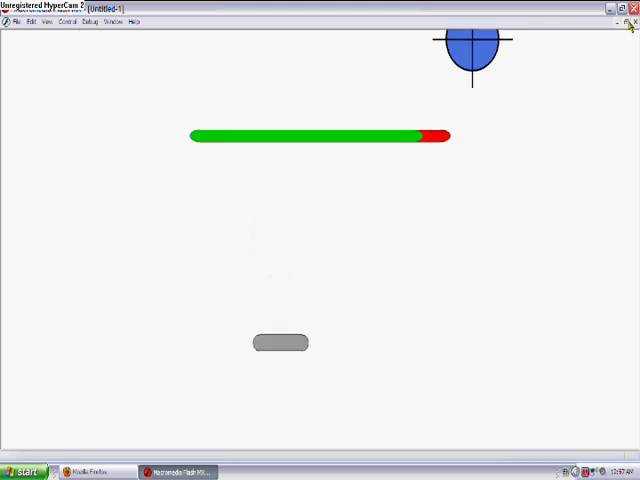
Leave fullscreen, click Retry on the You Lose screen, shoot the enemy, and close the test
key("Escape")
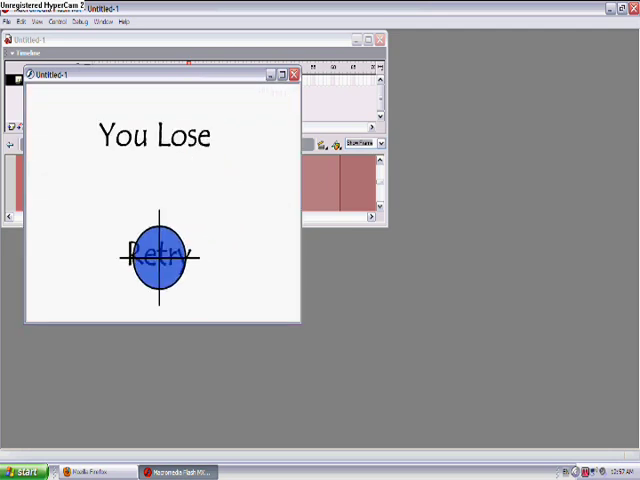
left_click(165, 253)
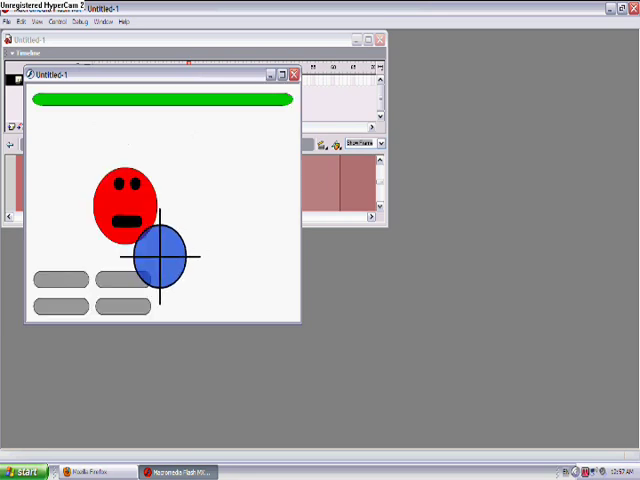
left_click(125, 205)
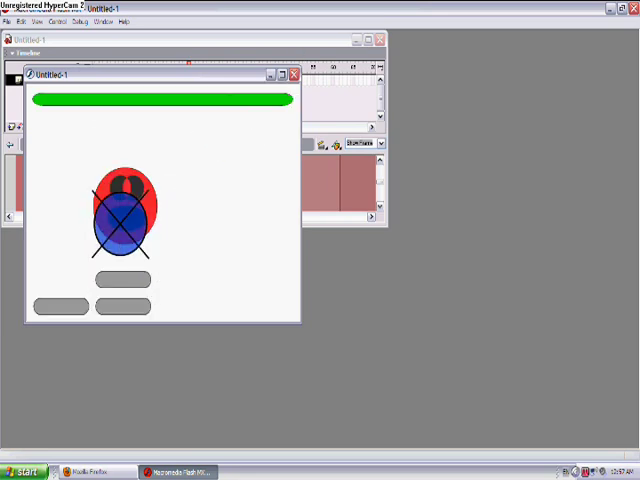
left_click(293, 75)
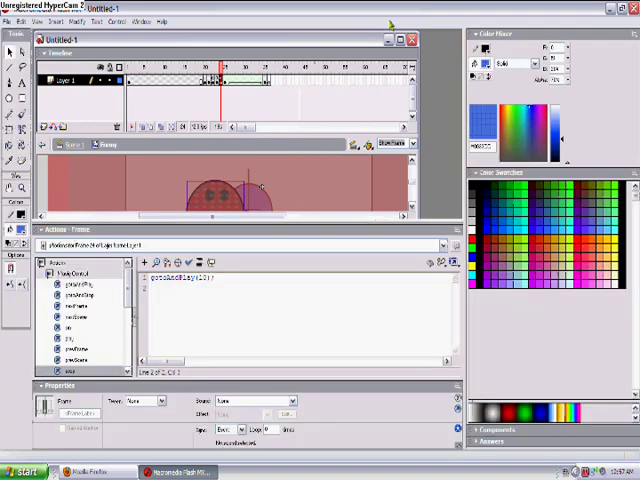
Return to the main scene and open the Retry button on the You Lose frame
left_click(399, 40)
left_click(66, 229)
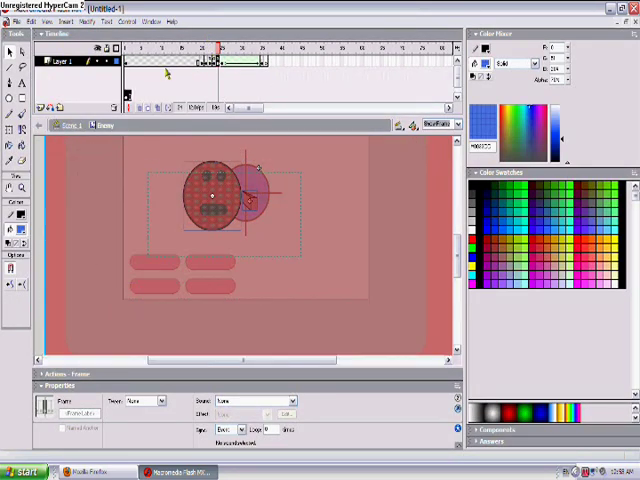
left_click(68, 125)
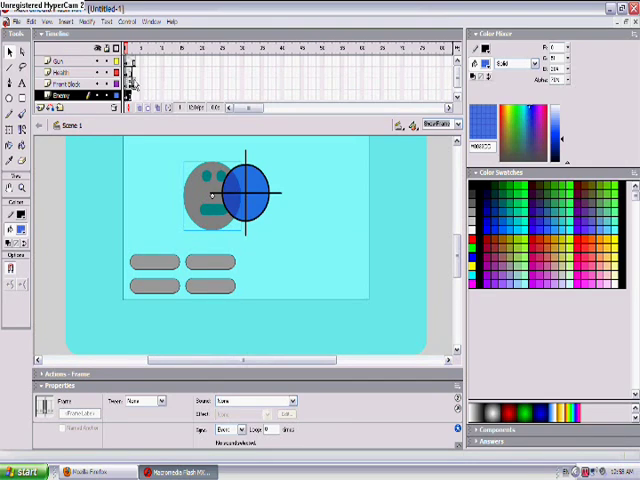
left_click(133, 85)
left_click(228, 250)
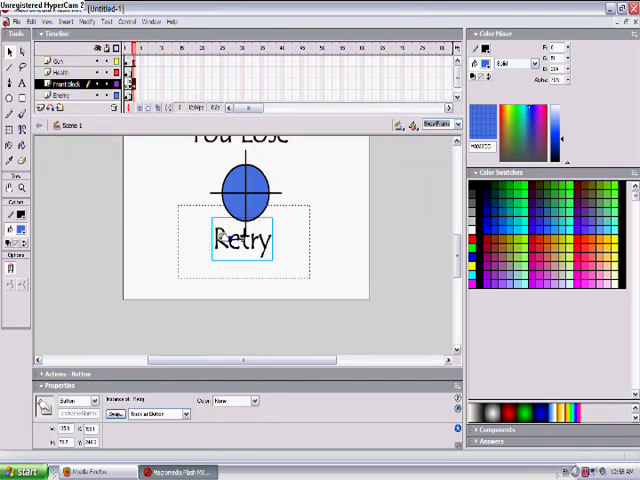
double_click(228, 250)
Make the Retry text red on Over, add a rounded rectangle on the next state, and test
left_click(143, 62)
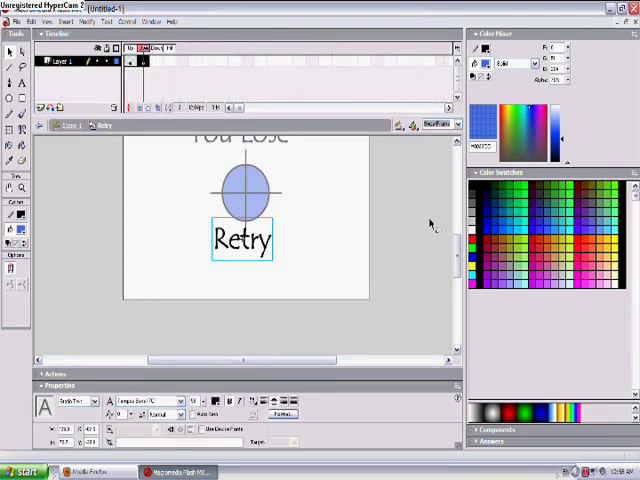
left_click(475, 237)
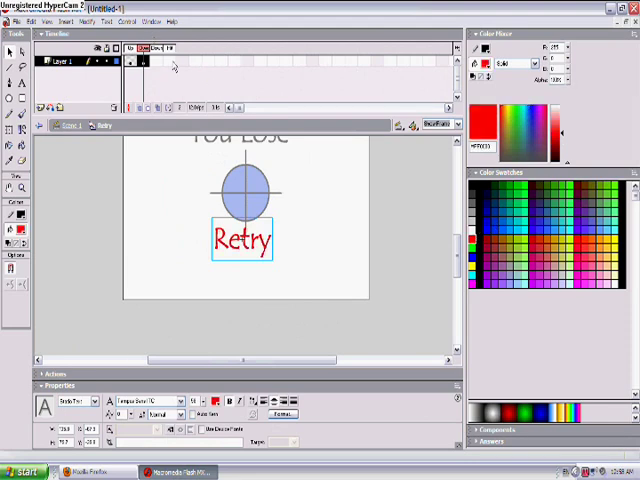
left_click(170, 62)
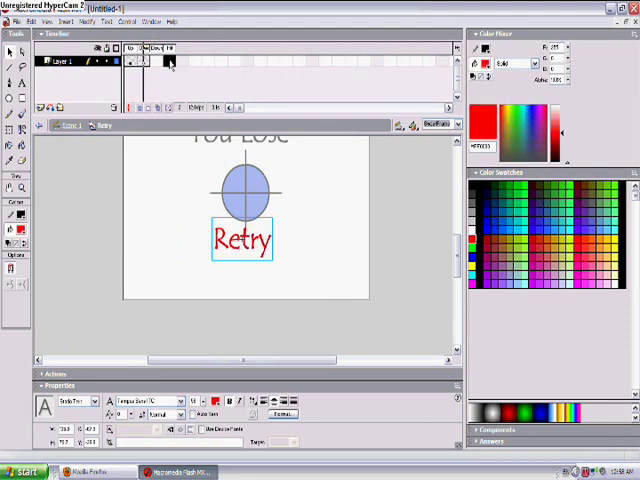
left_click(21, 99)
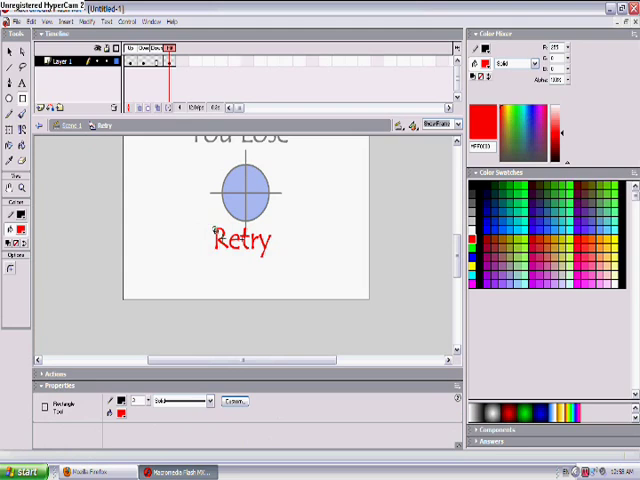
left_click_drag(212, 226, 258, 262)
key("ctrl+z")
left_click_drag(205, 221, 282, 265)
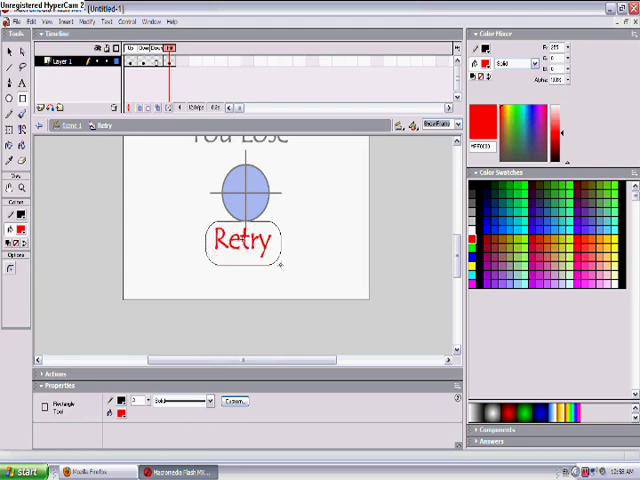
key("ctrl+Return")
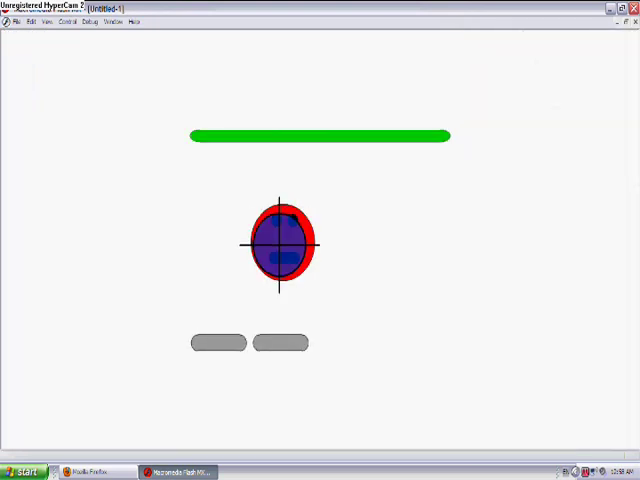
Shoot at the enemy and reload with Space until all health is lost
left_click(280, 243)
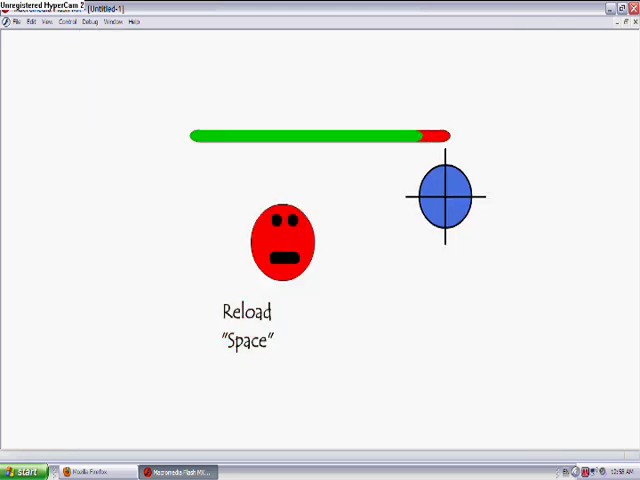
key("space")
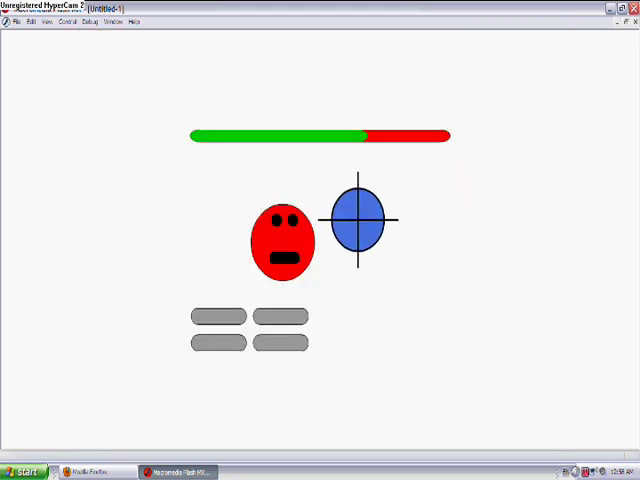
left_click(357, 220)
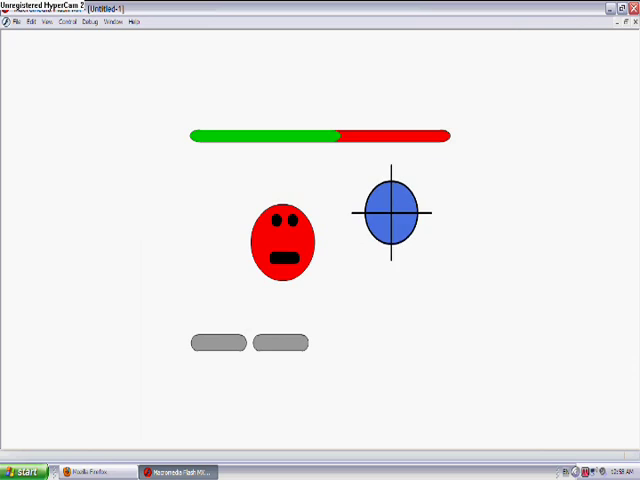
left_click(392, 212)
left_click(392, 212)
key("space")
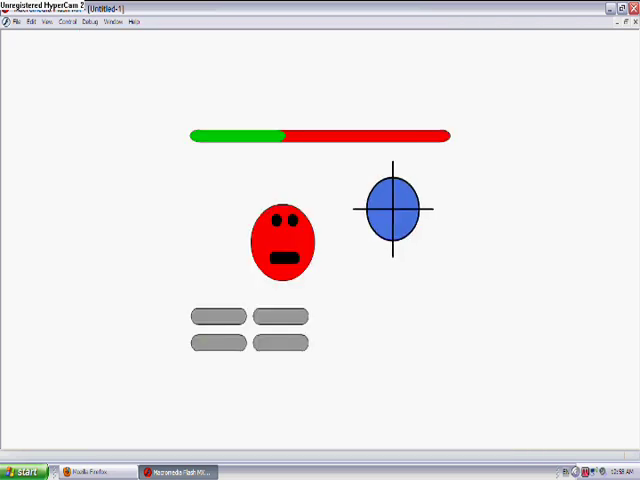
left_click(517, 85)
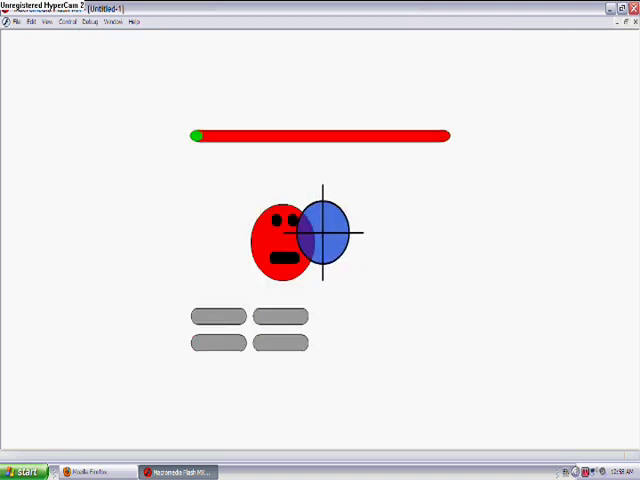
left_click(295, 232)
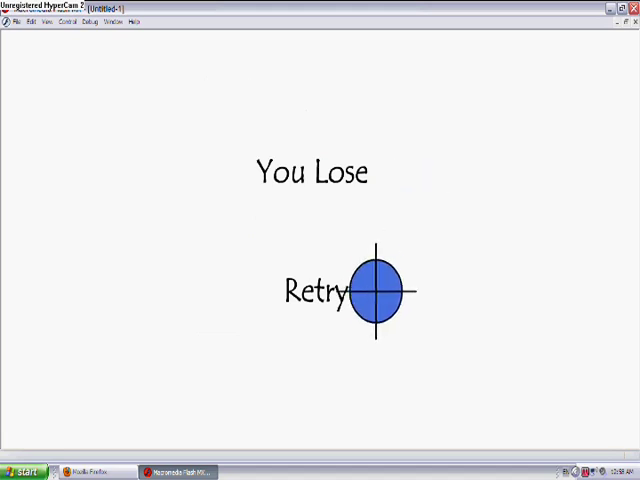
Restart the game with Retry, fire one shot, and close the test window
left_click(336, 293)
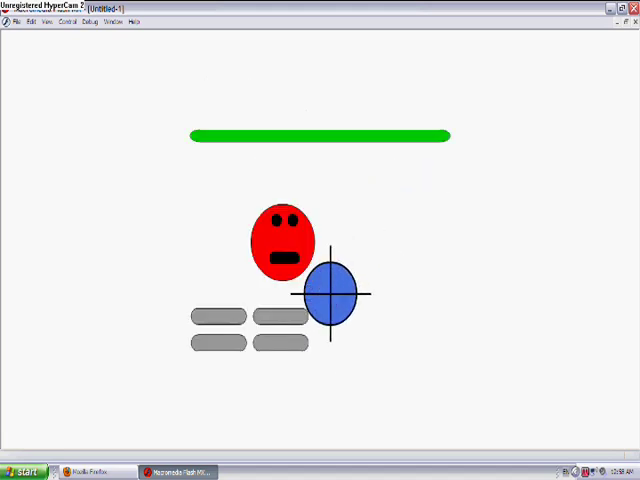
left_click(270, 240)
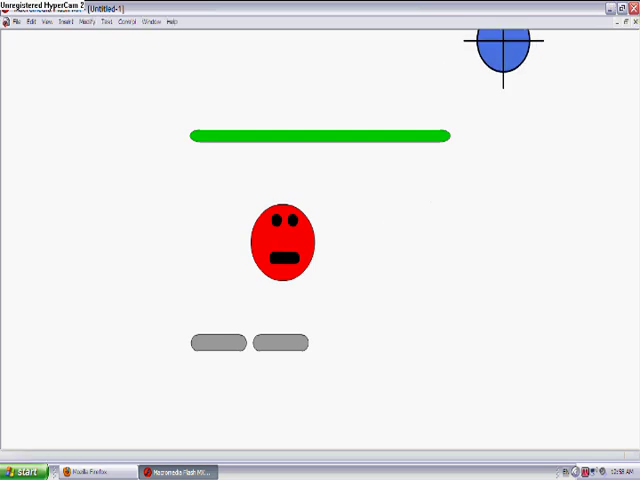
key("ctrl+w")
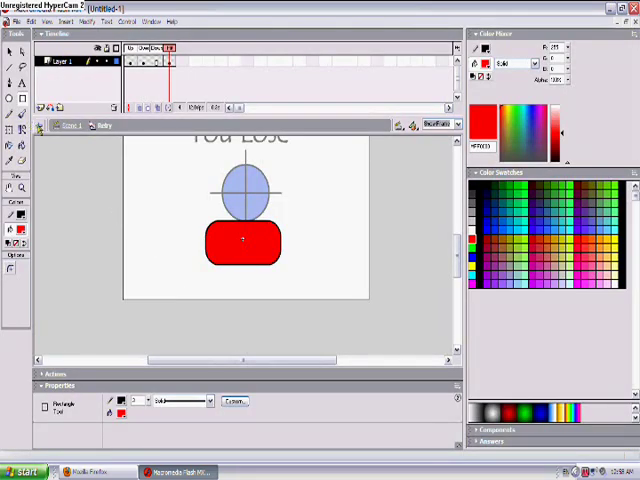
Back in Scene 1, test the movie with one shot, close it, then open the File menu
left_click(40, 126)
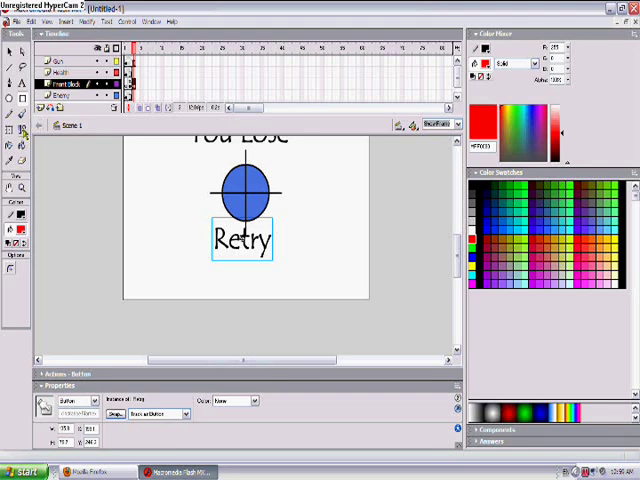
key("ctrl+Return")
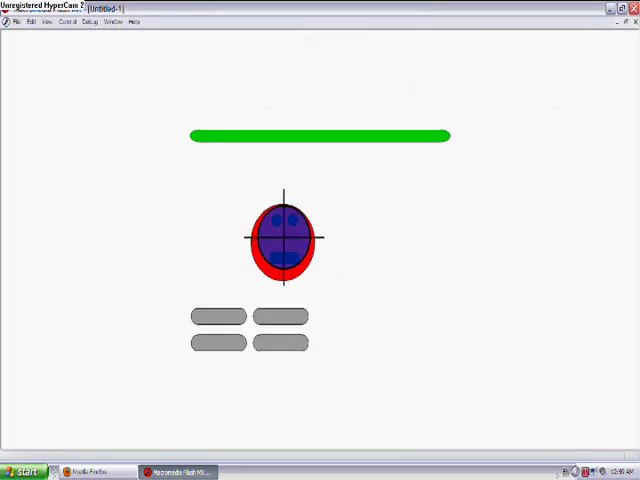
left_click(283, 238)
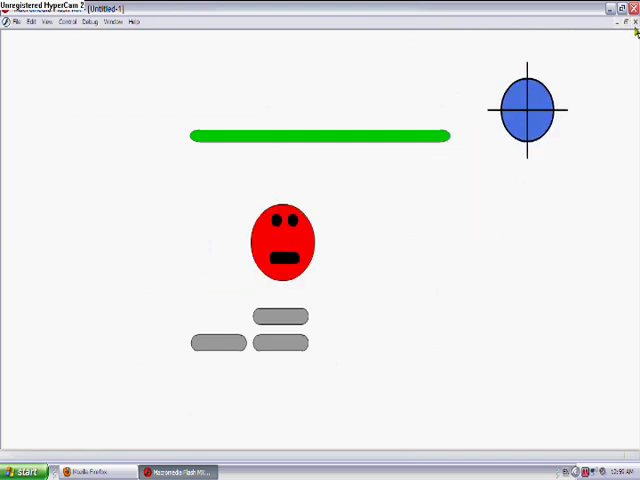
key("ctrl+w")
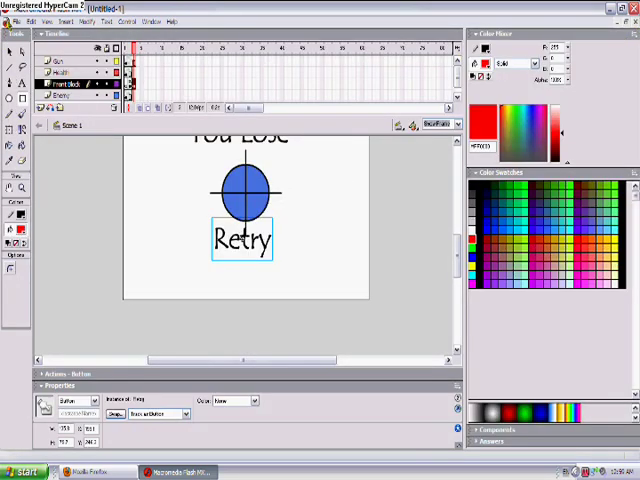
left_click(13, 22)
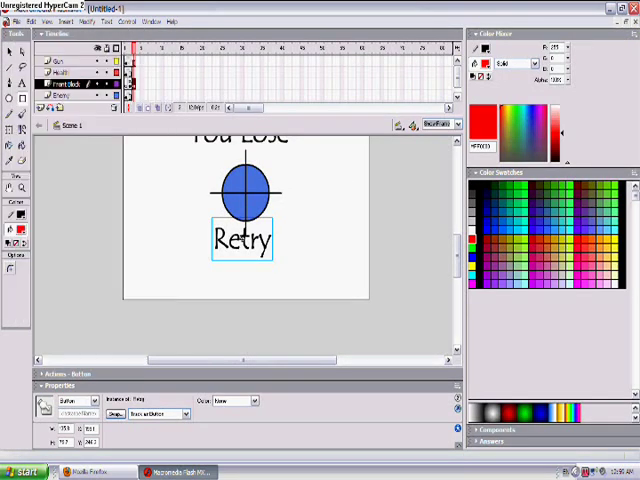